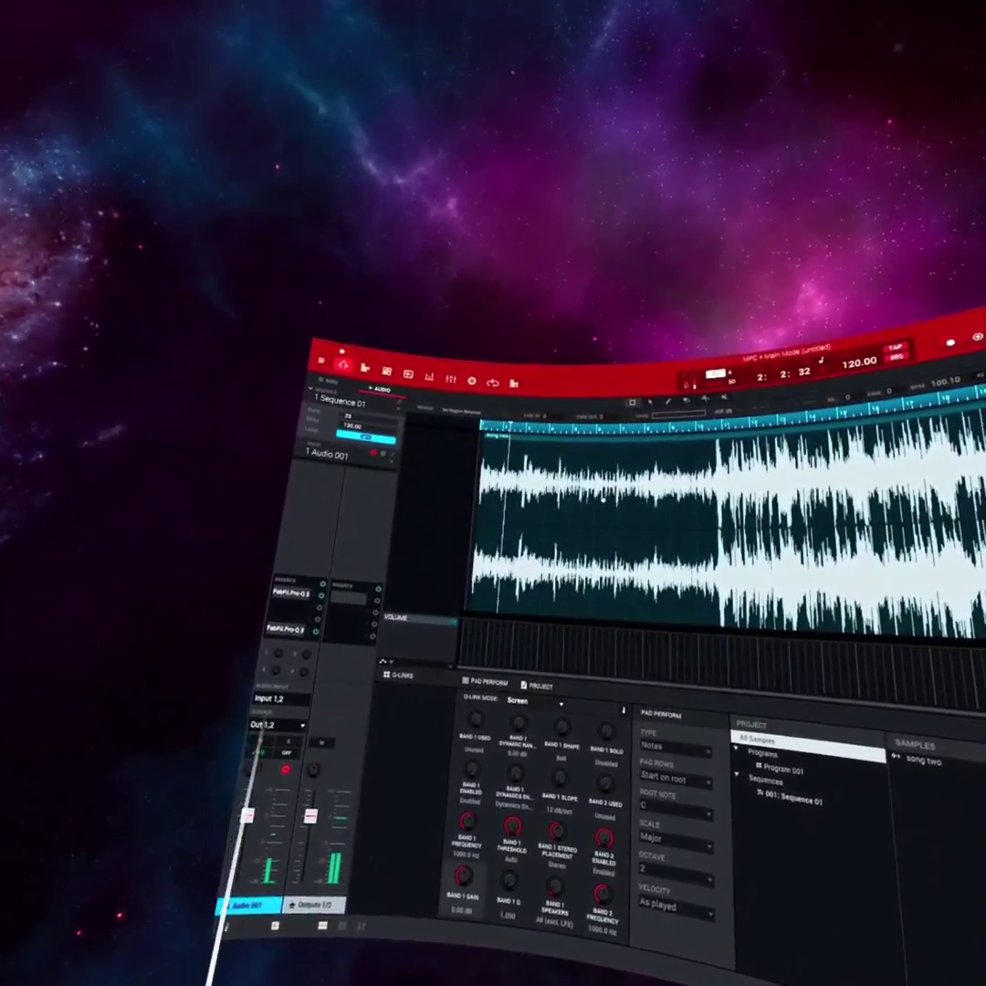
- Bring the 'Audio 001 - Insert 1 - FabFilter Pro-Q 3' window to the front from Task View
key(super+Tab)
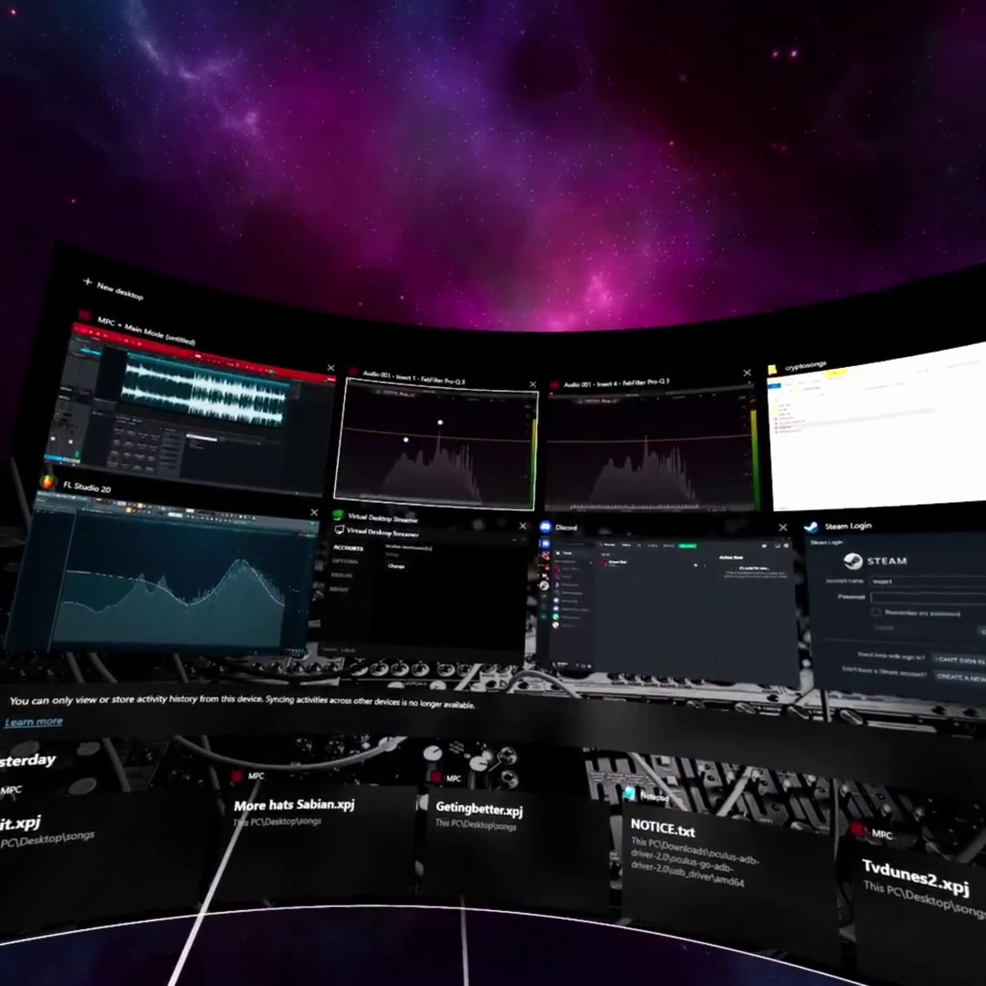
click(457, 447)
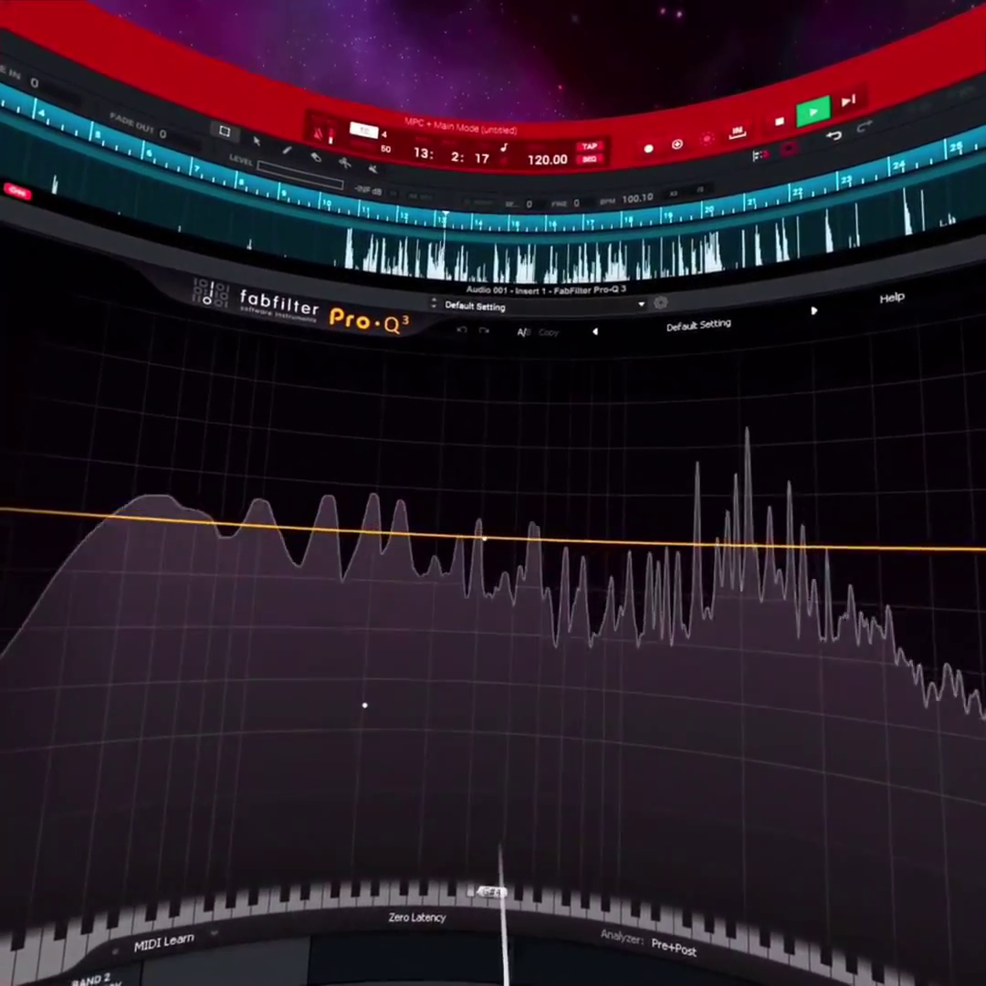
- Create a Pro-Q 3 band near 426 Hz and make it a band pass
drag(485, 538, 479, 512)
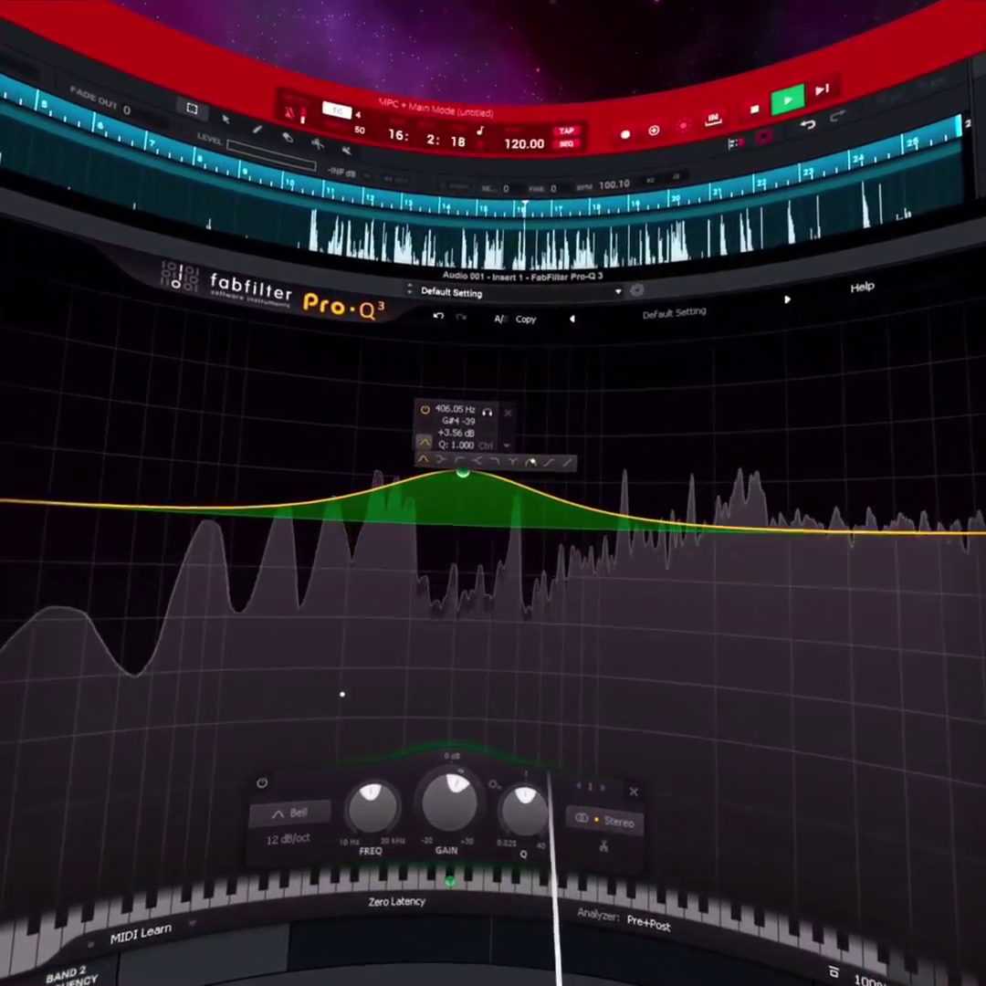
click(287, 812)
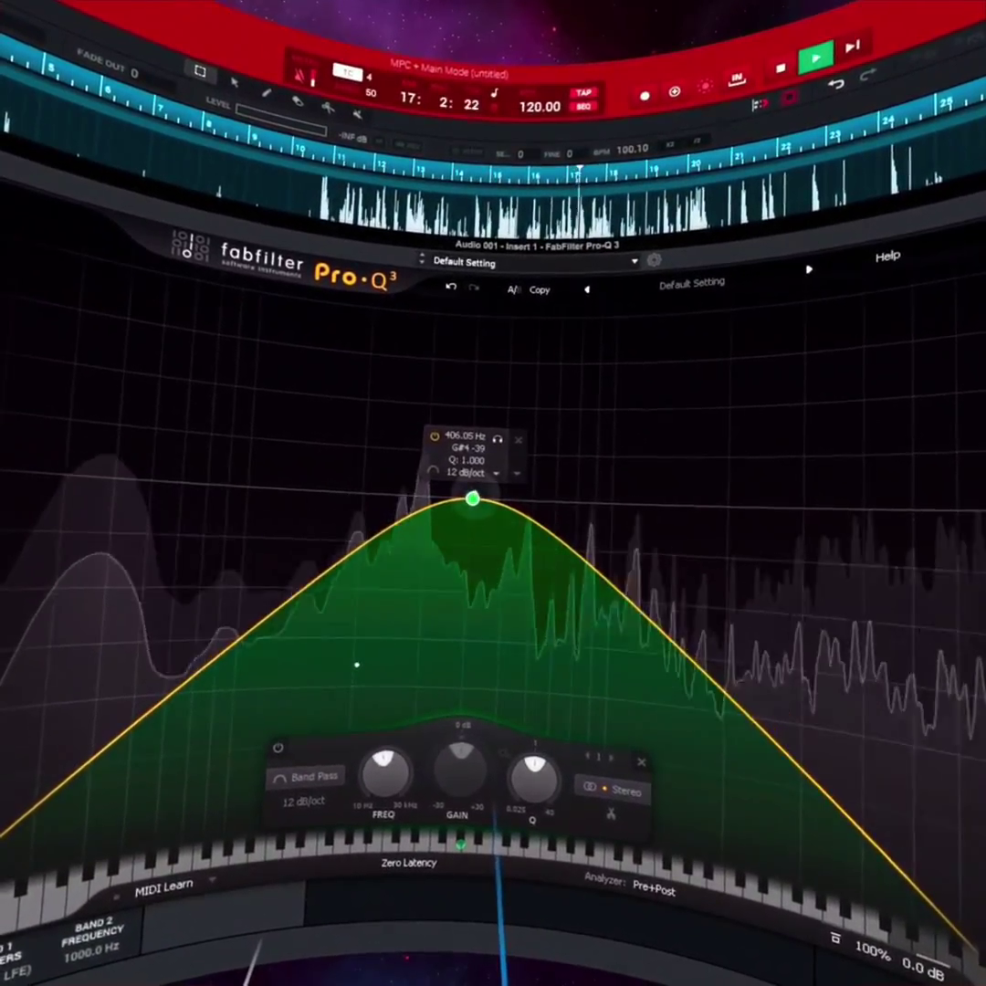
scroll(356, 665, up, 2)
scroll(356, 664, down, 4)
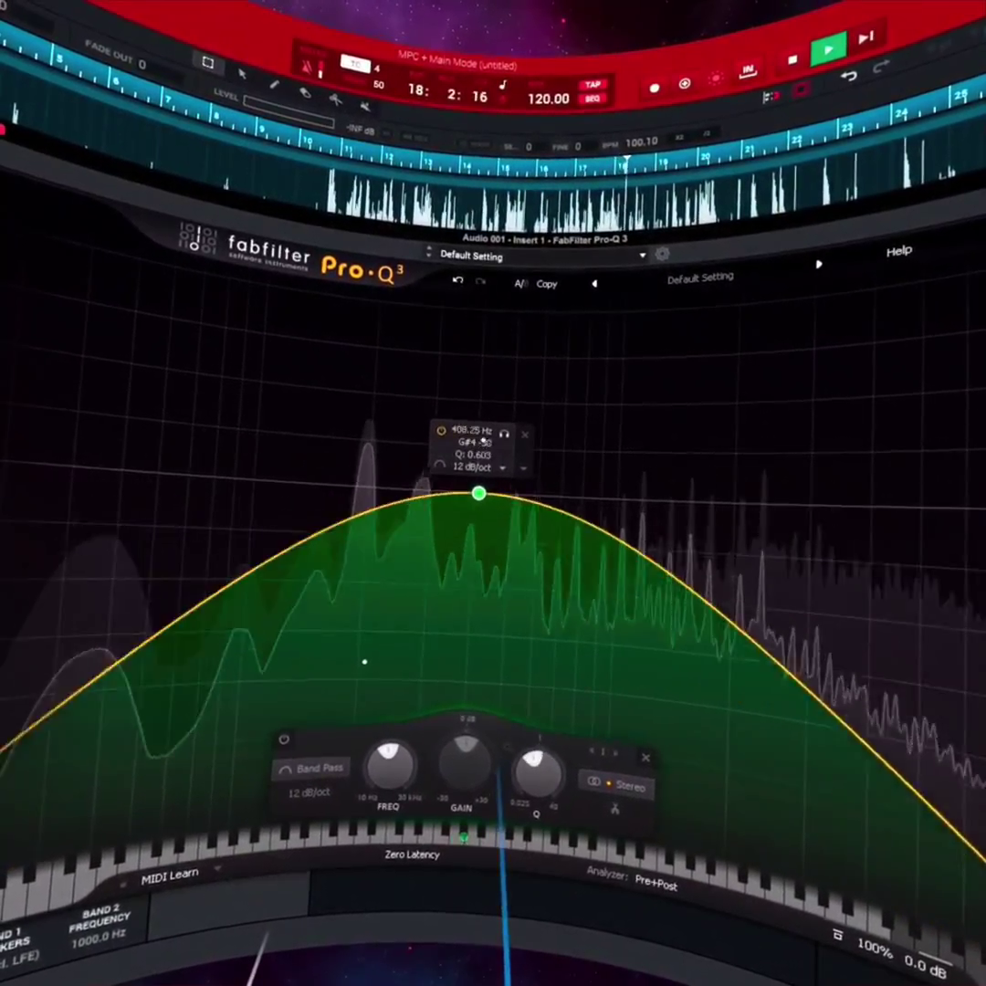
scroll(365, 660, up, 3)
scroll(364, 660, up, 3)
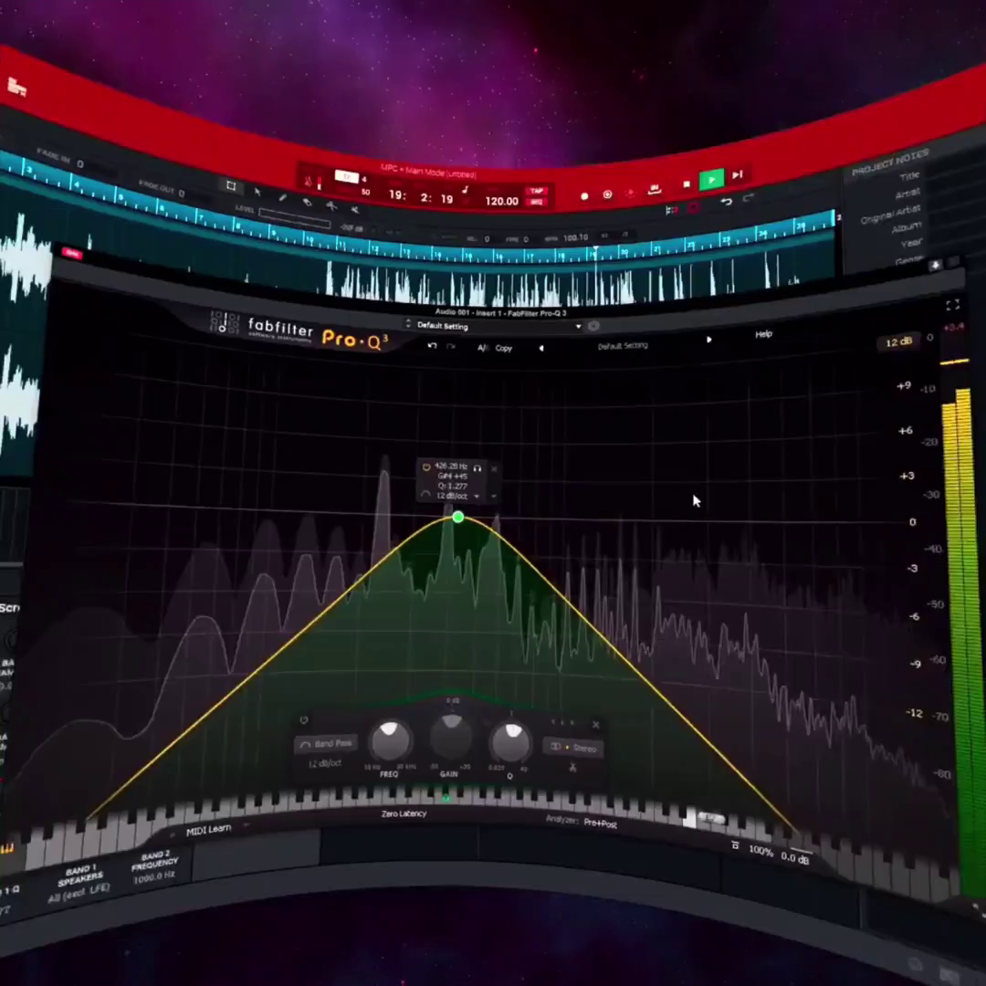